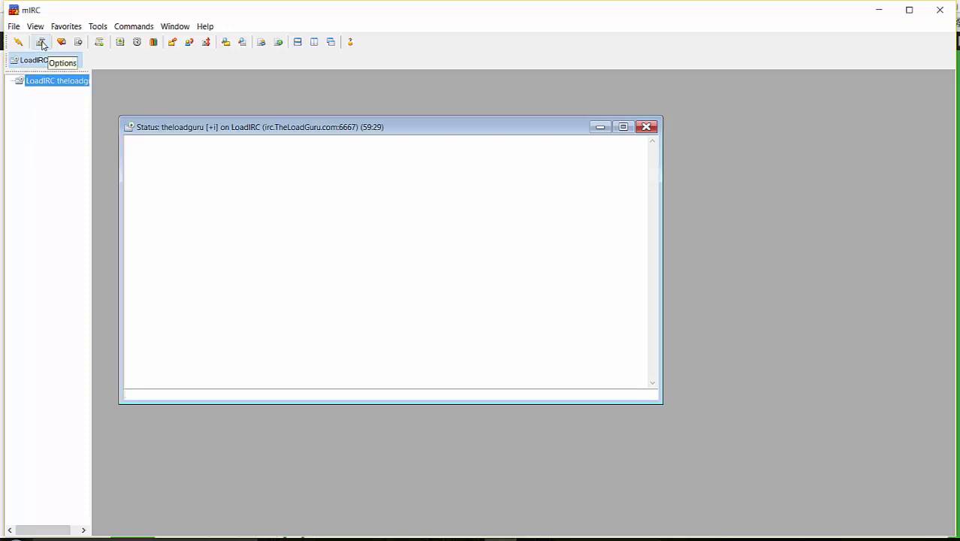
Open the program options and check the nickname in the Connect settings.
left_click(41, 43)
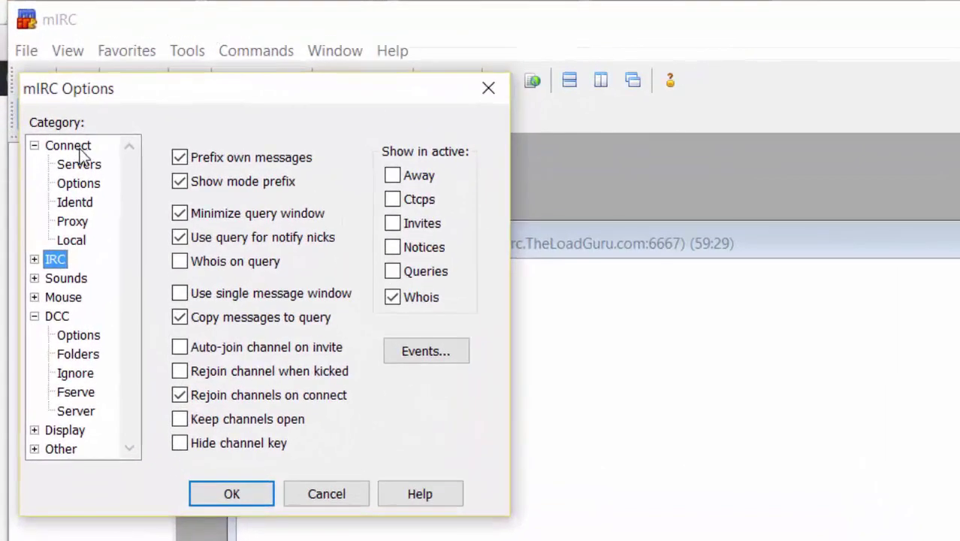
left_click(51, 93)
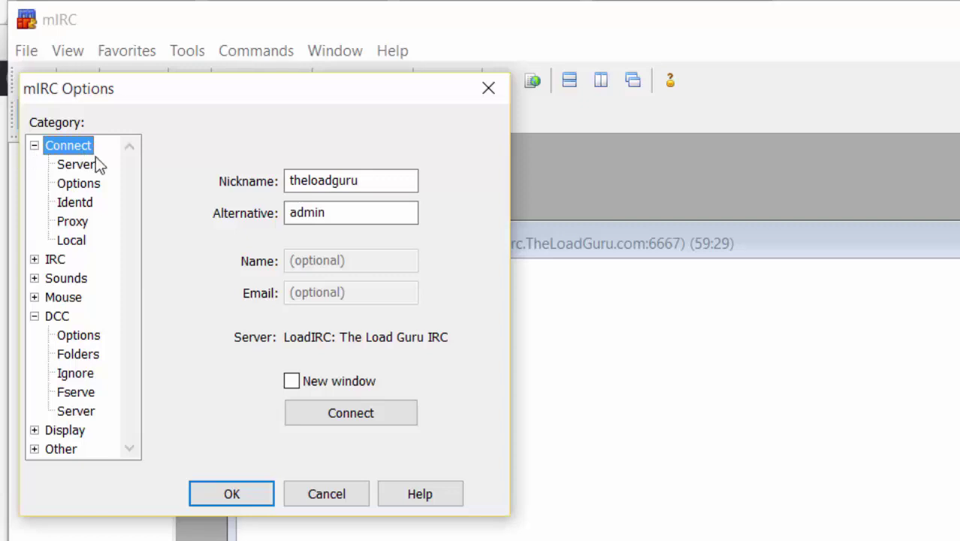
left_click(413, 179)
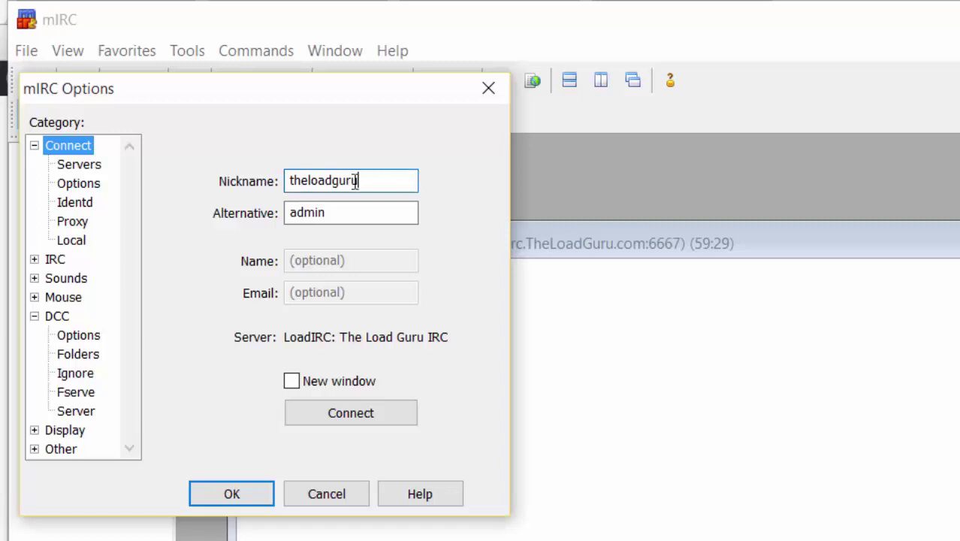
double_click(406, 179)
left_click(404, 178)
Enable rejoining a channel when kicked in the IRC settings, and turn off sounds in the sound settings.
left_click(54, 263)
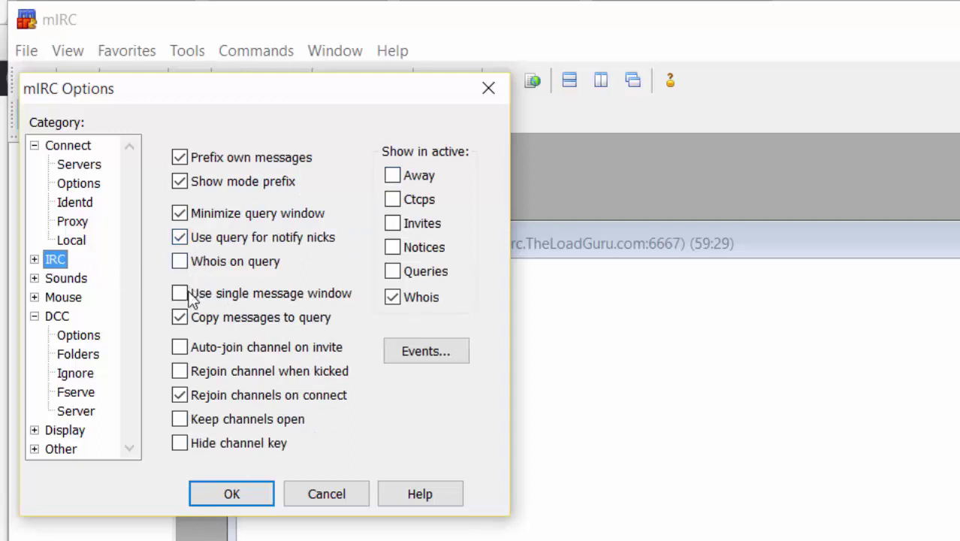
left_click(179, 375)
left_click(68, 278)
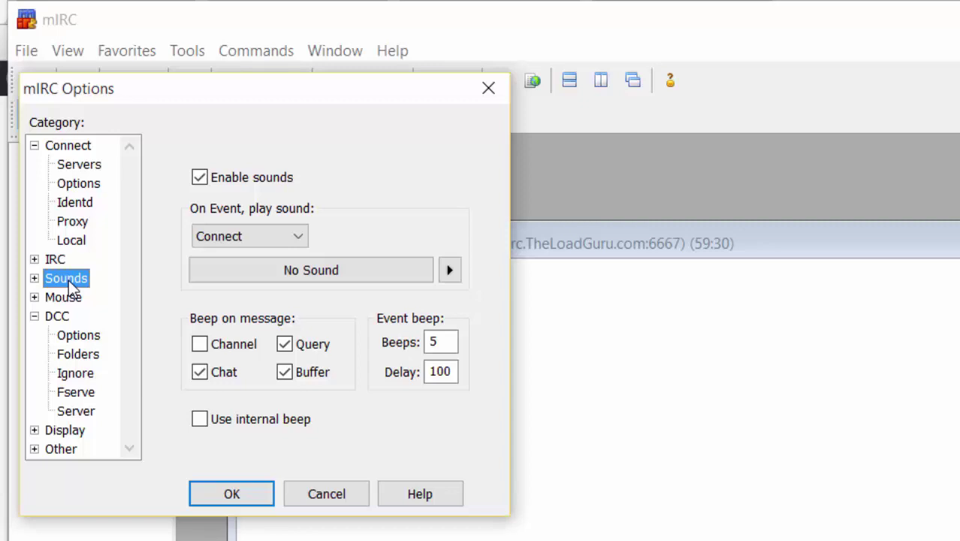
left_click(199, 178)
Set DCC send requests to auto-get files, accept the warning, and choose Resume for files that already exist.
left_click(57, 318)
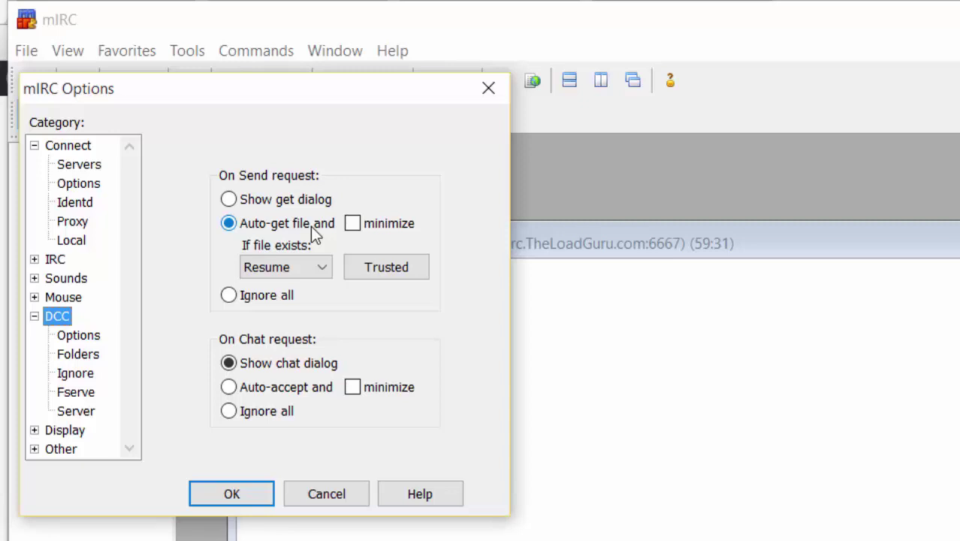
left_click(242, 224)
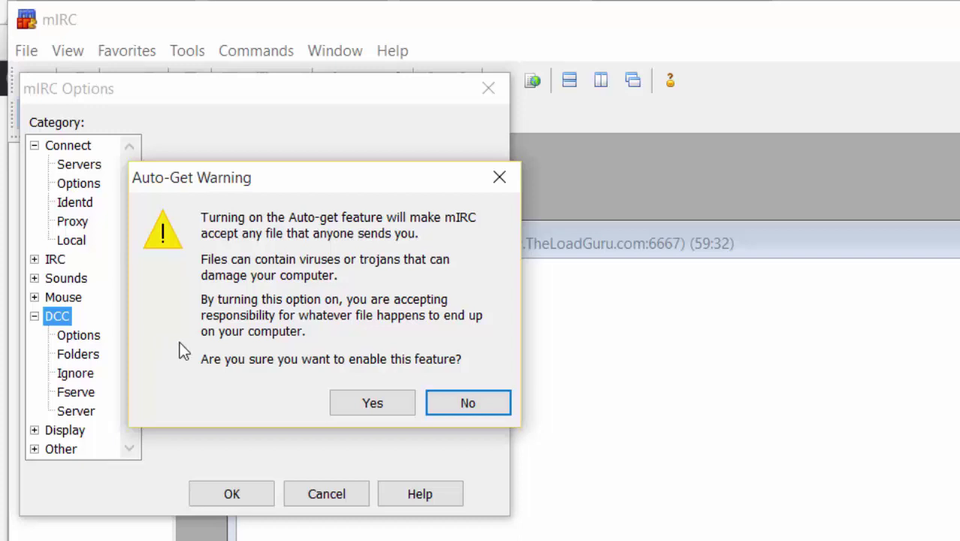
left_click(400, 410)
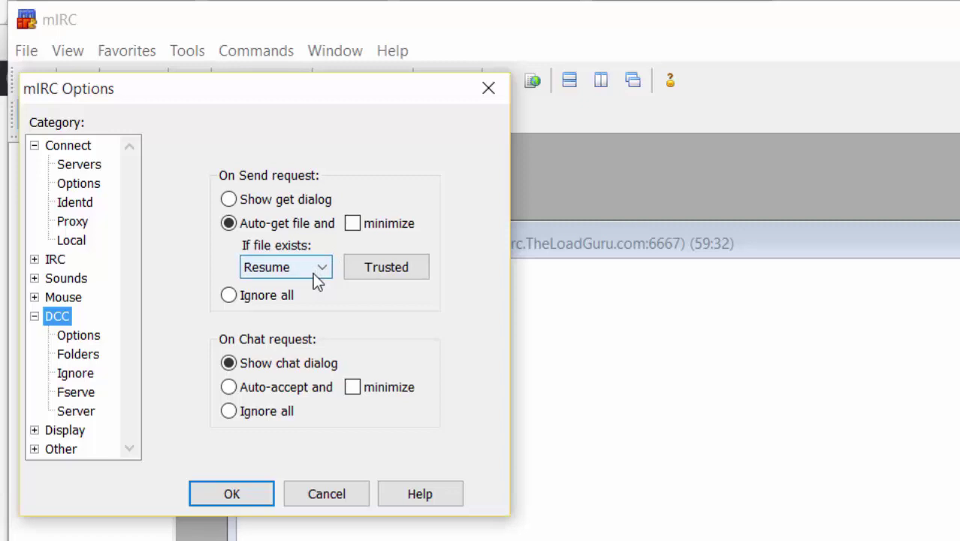
left_click(314, 272)
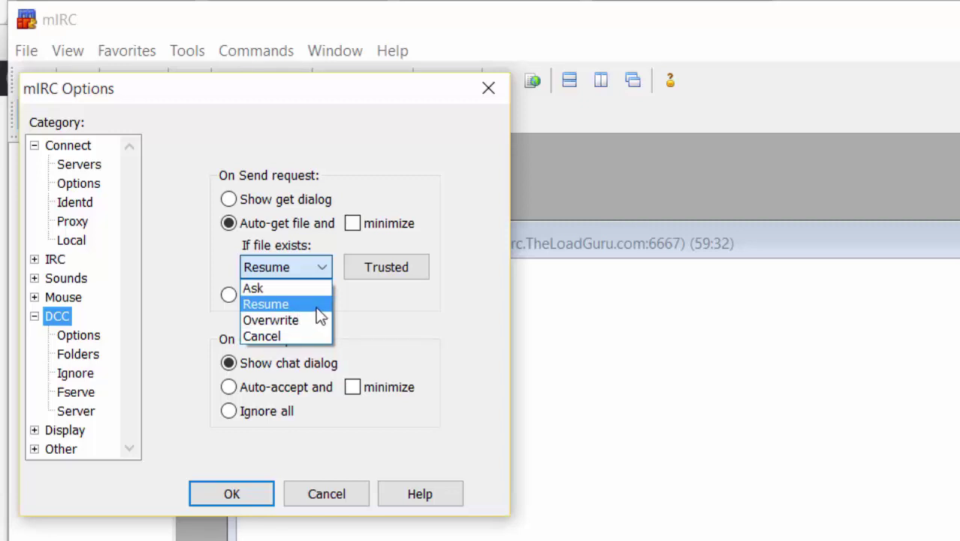
left_click(316, 308)
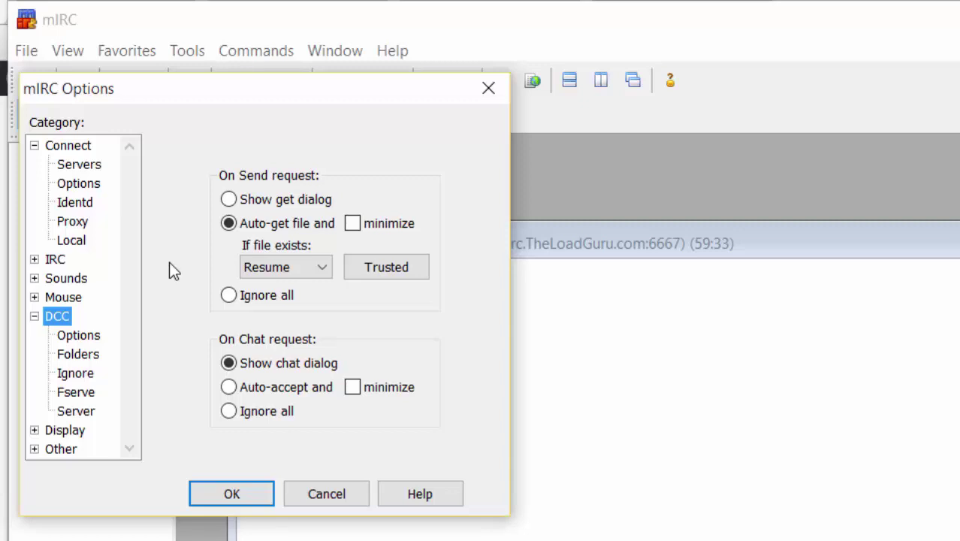
Toggle the completion beep notifications for Send, Get and Chat in the DCC options.
left_click(79, 335)
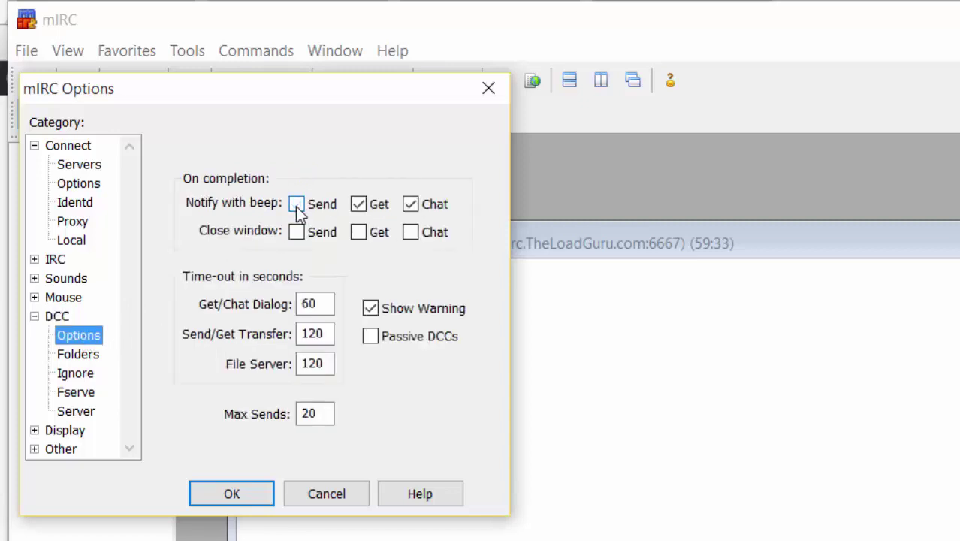
left_click(295, 206)
left_click(361, 205)
left_click(413, 203)
Try a new DCC get folder entry for *.mov files, browse for its destination folder, and cancel the entry.
left_click(75, 356)
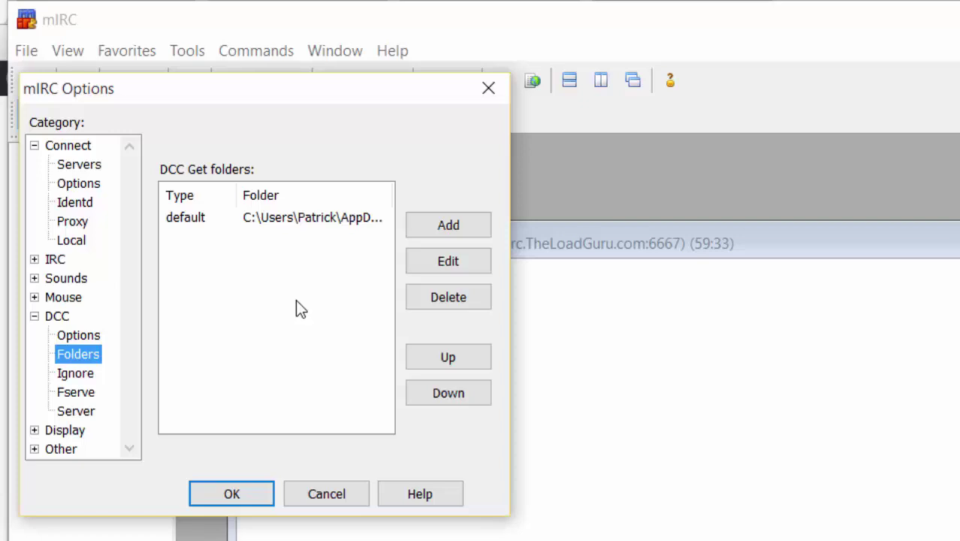
left_click(469, 228)
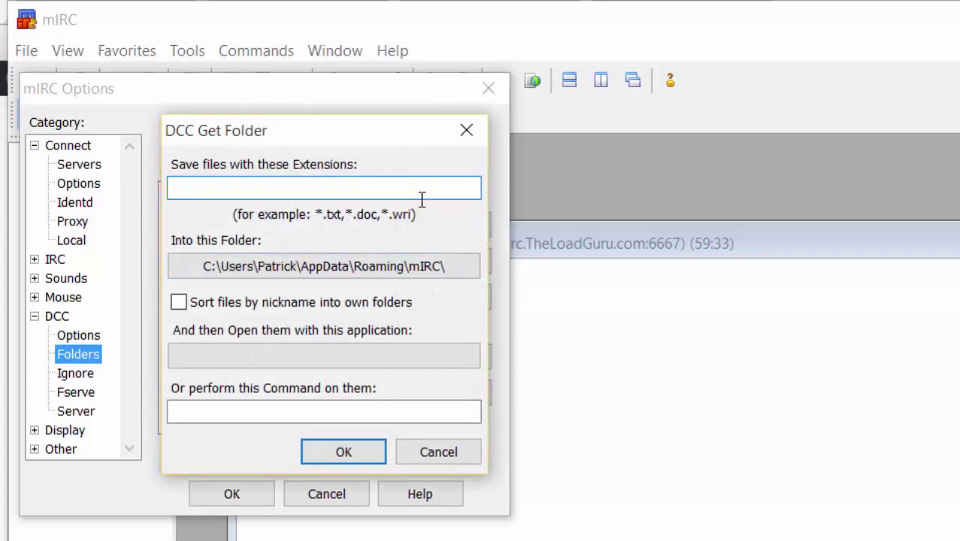
type(".mov")
double_click(288, 197)
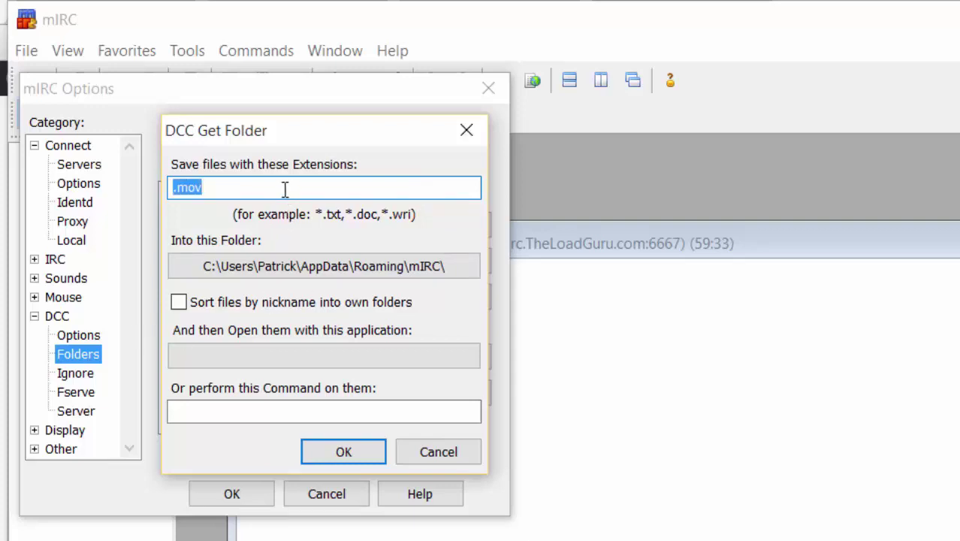
left_click(172, 187)
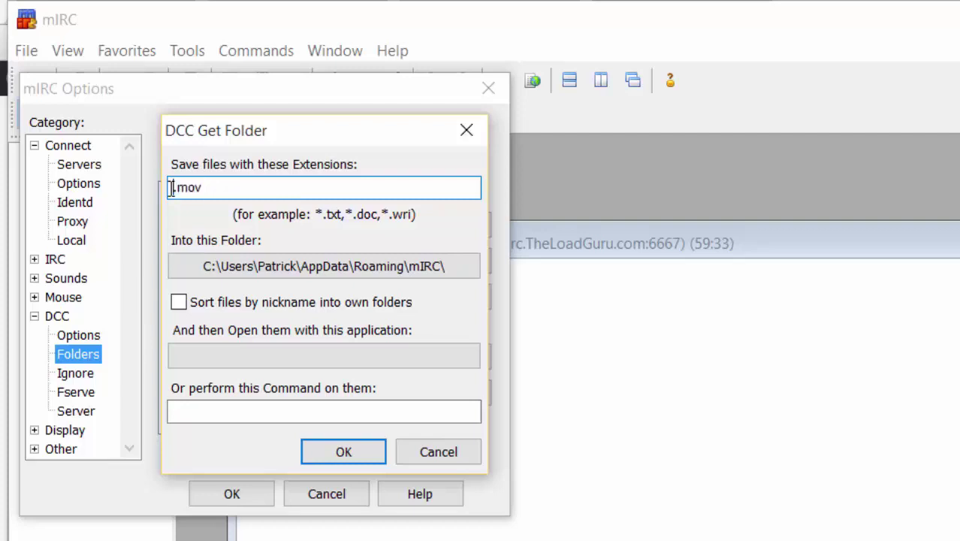
type("*")
left_click_drag(236, 191, 188, 194)
left_click(261, 194)
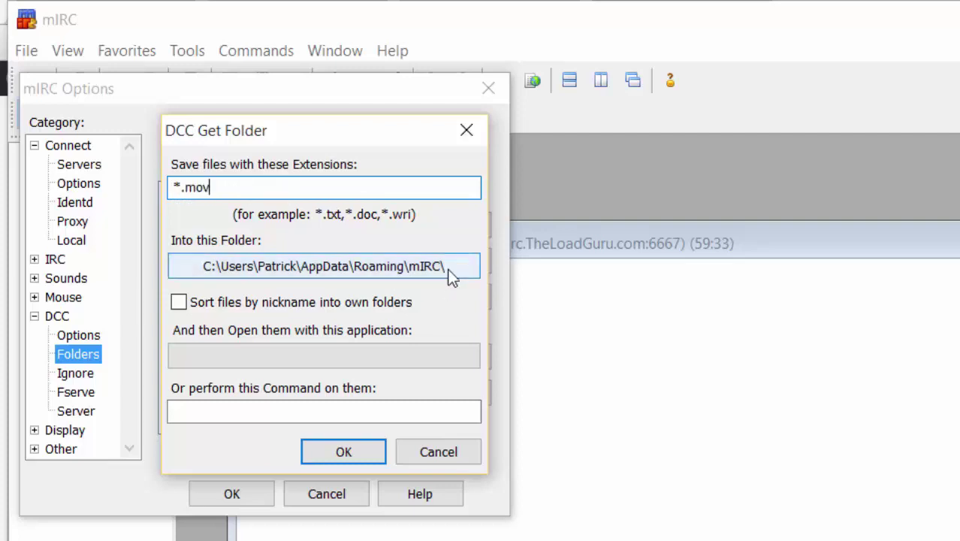
left_click(316, 264)
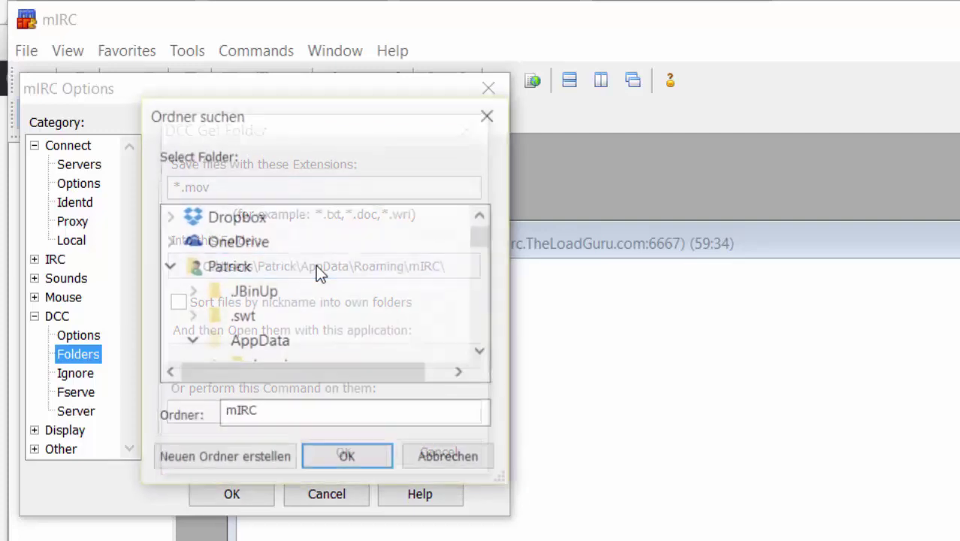
left_click(473, 460)
left_click(457, 464)
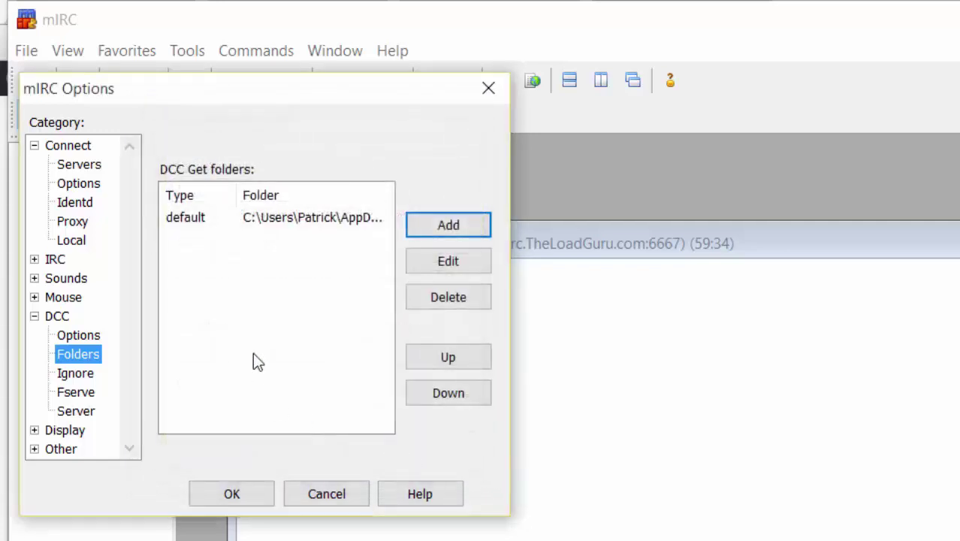
left_click(306, 220)
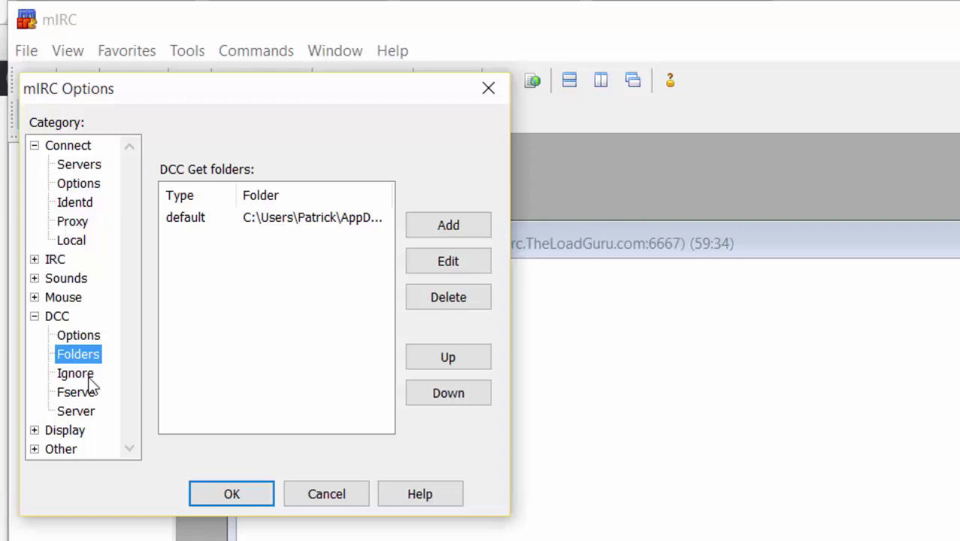
Set the DCC ignore method to Disabled and switch off turning ignore back on after a delay.
left_click(90, 380)
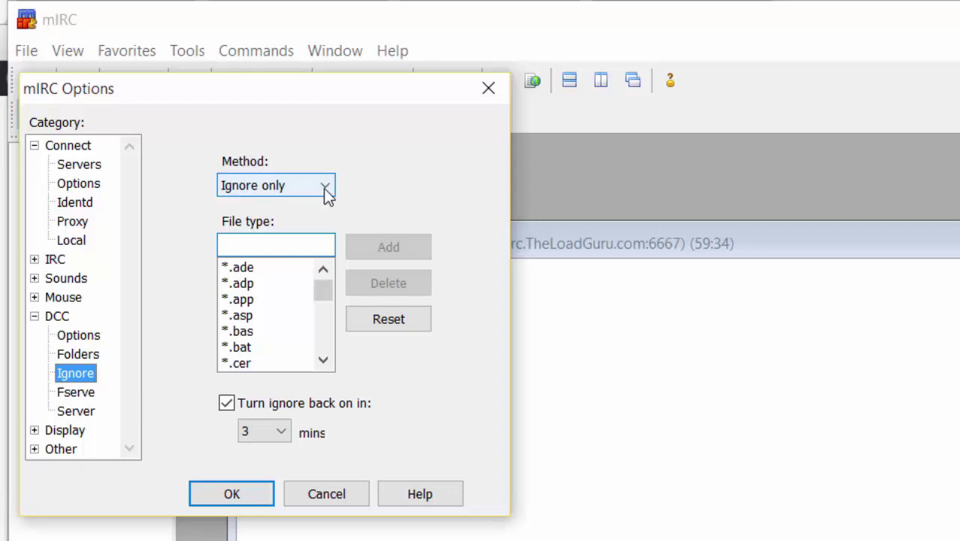
left_click(326, 188)
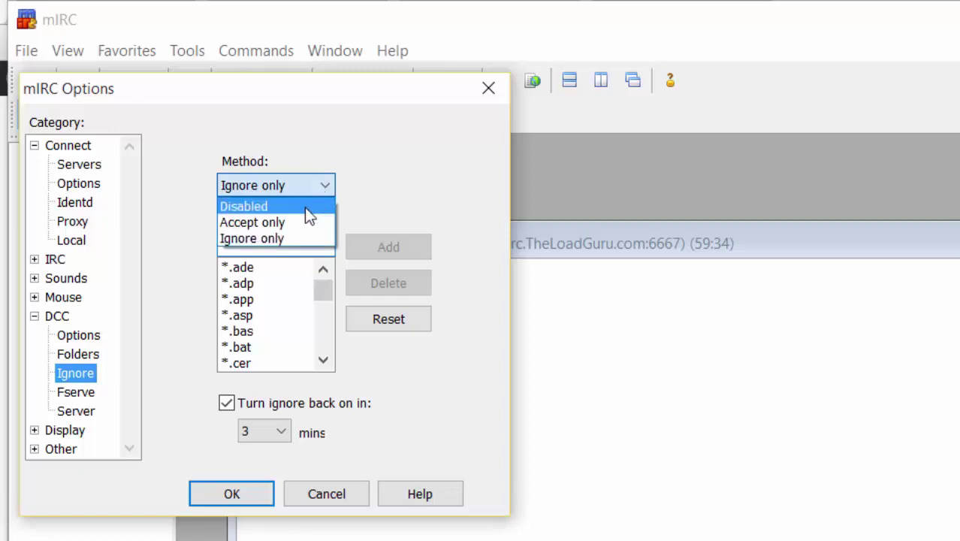
left_click(309, 210)
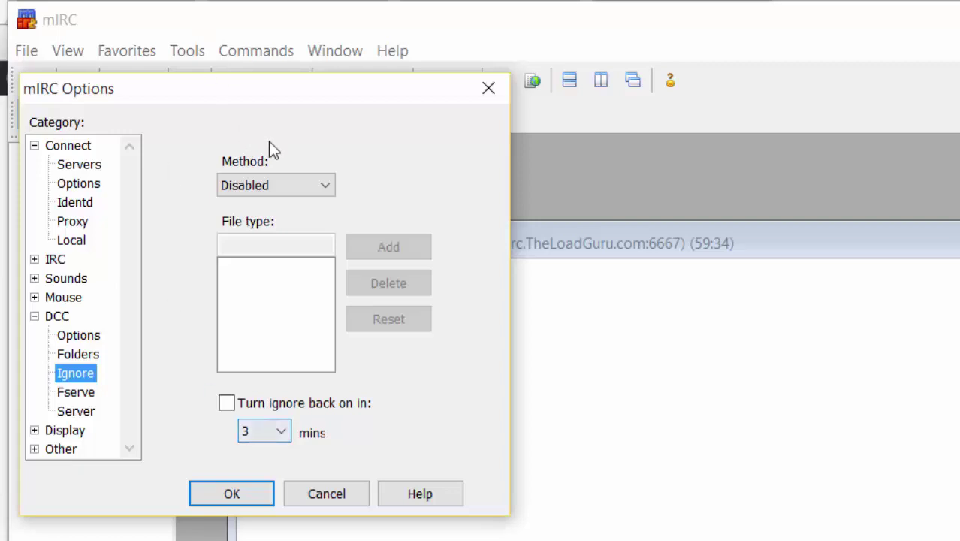
Switch the DCC ignore method to Accept only and back to Disabled, and save the options.
left_click(307, 184)
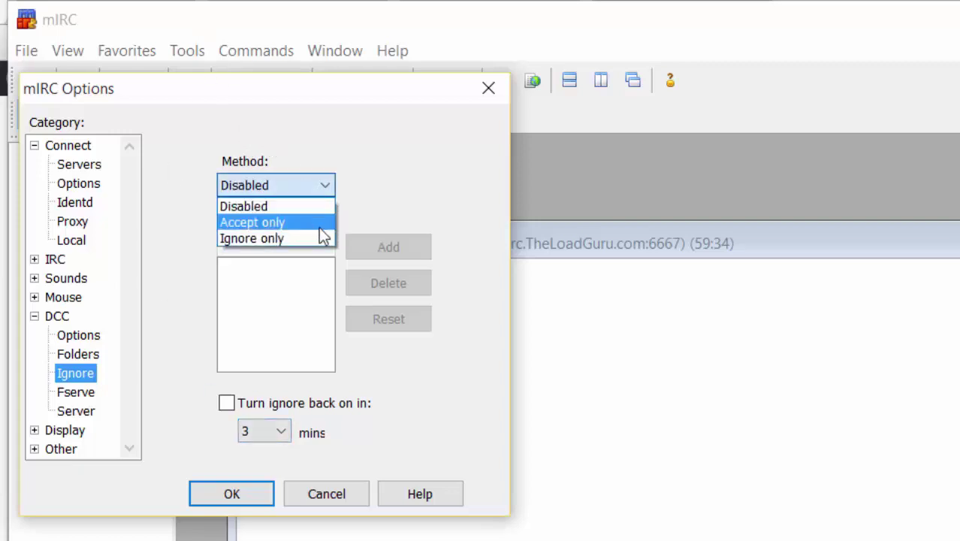
left_click(319, 228)
left_click(278, 186)
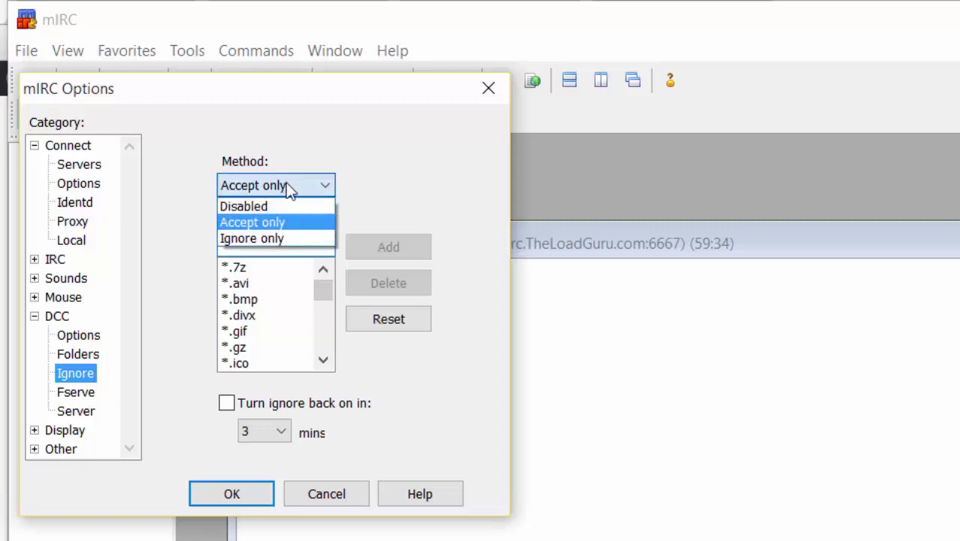
left_click(295, 205)
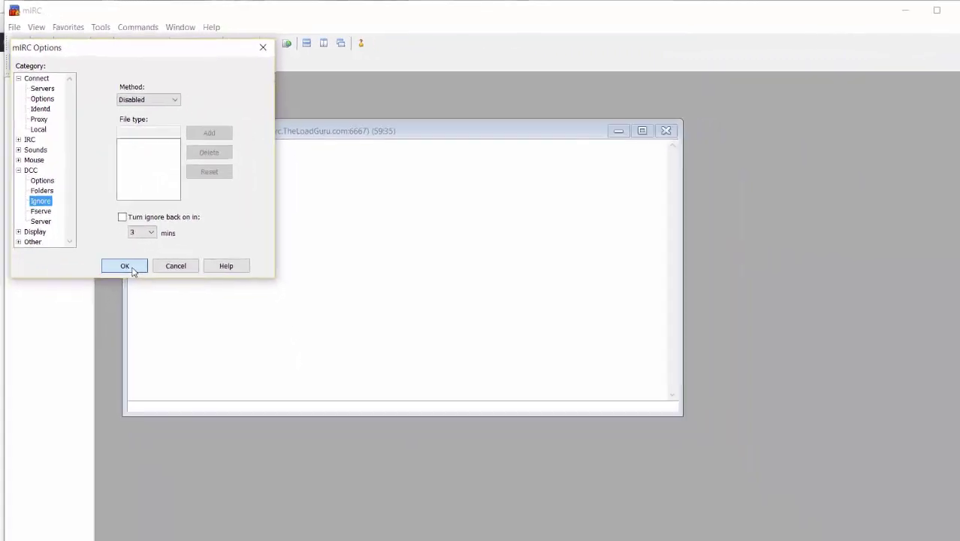
left_click(245, 500)
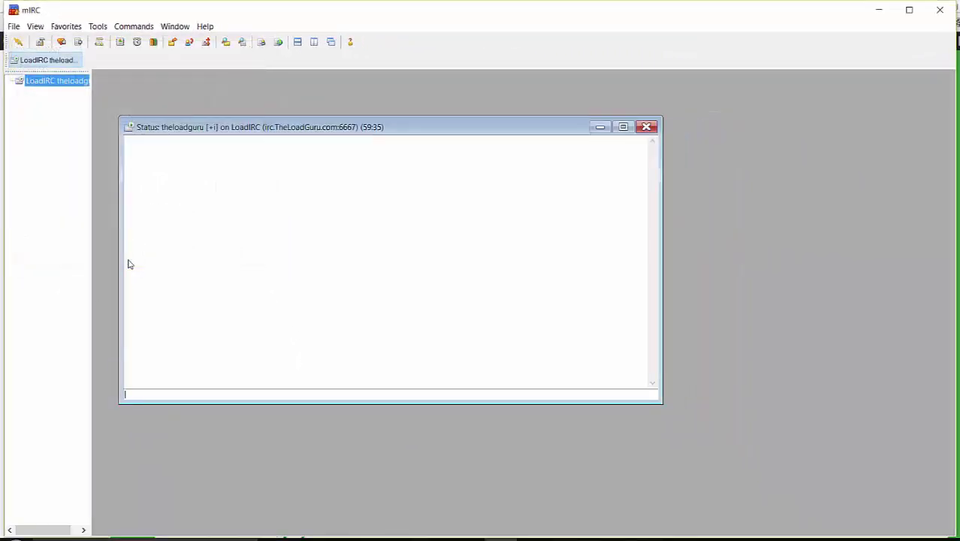